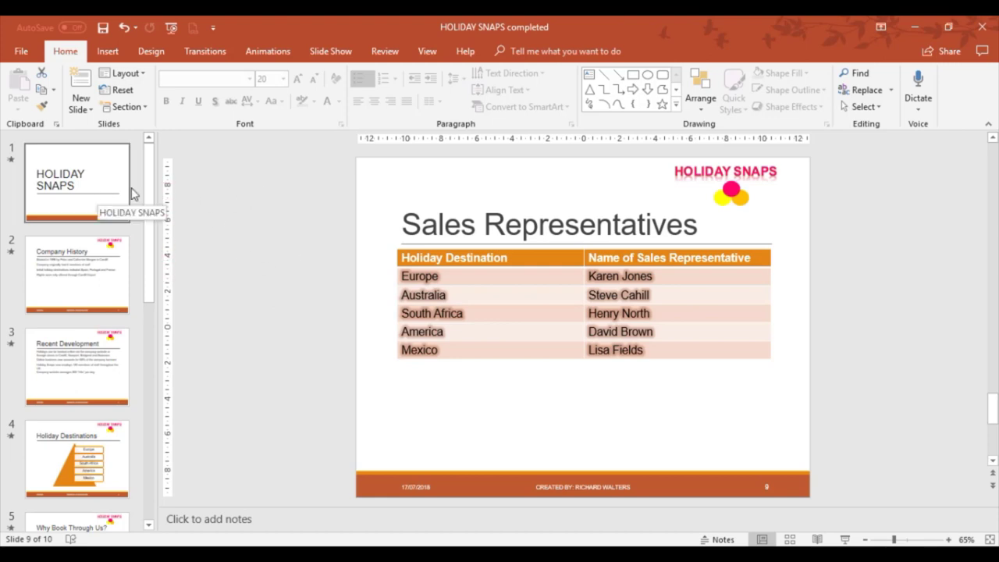
Start defining a new custom show from the Slide Show tab's Custom Shows list
{"action": "left_click", "coordinate": [338, 52]}
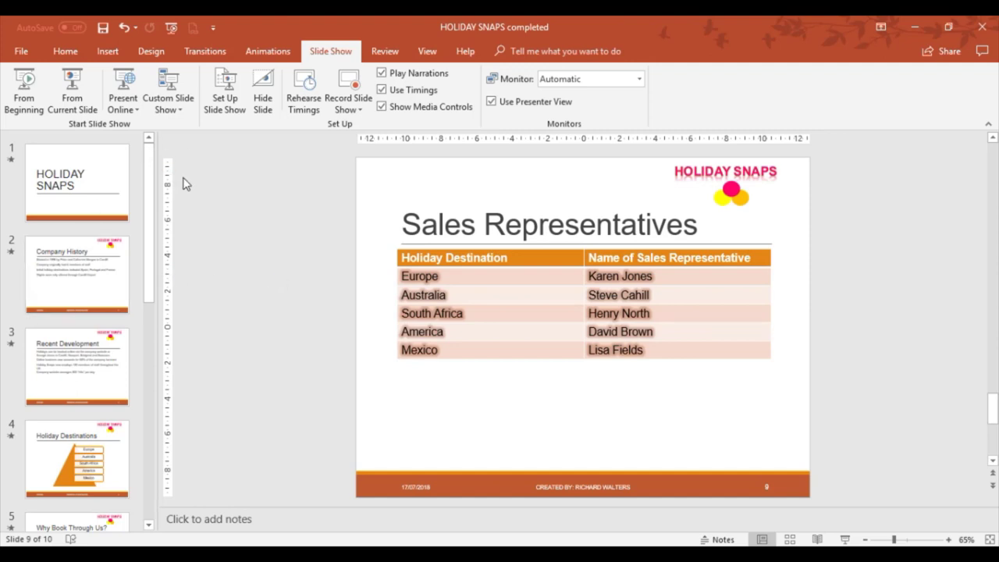
{"action": "left_click", "coordinate": [185, 114]}
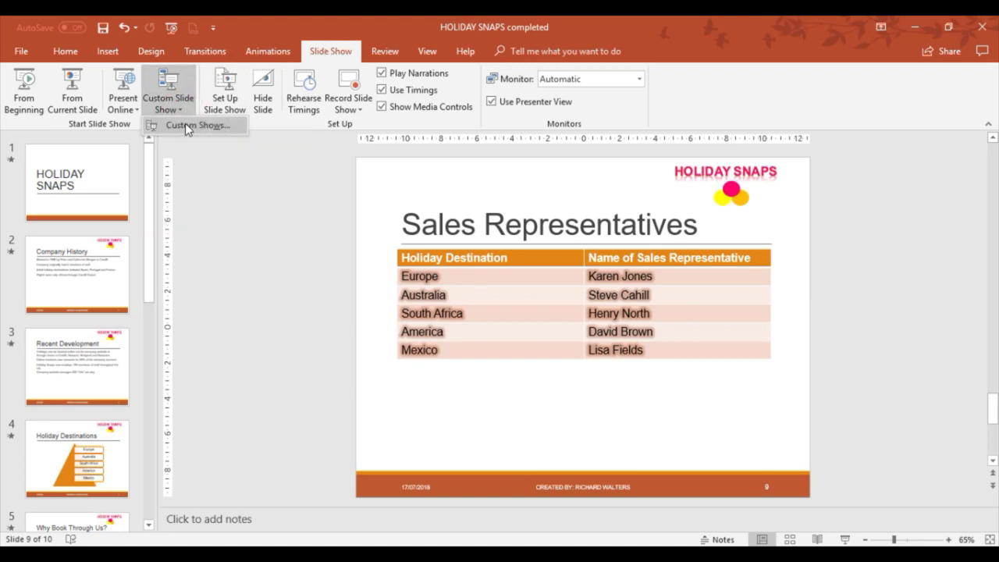
{"action": "left_click", "coordinate": [199, 125]}
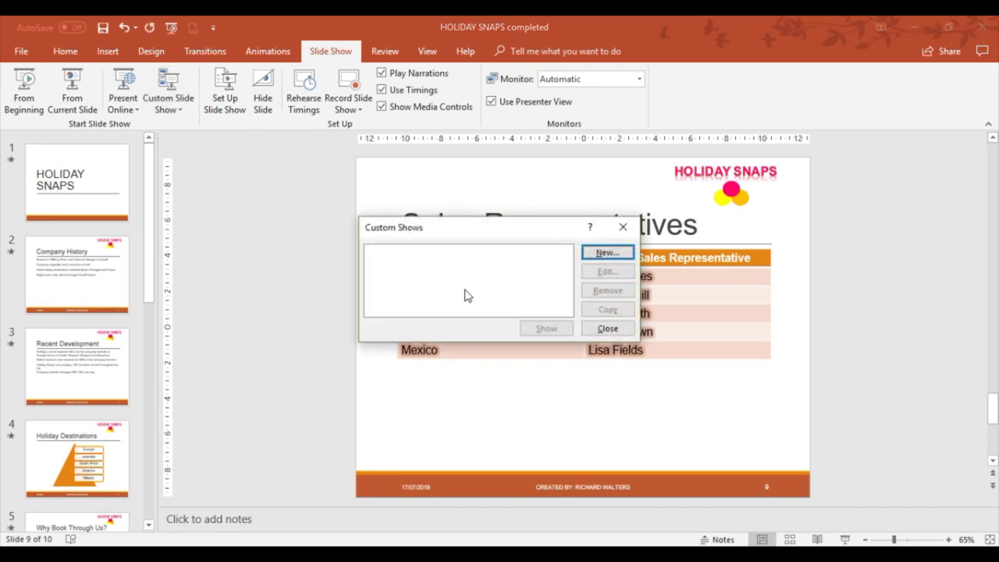
{"action": "left_click", "coordinate": [604, 257]}
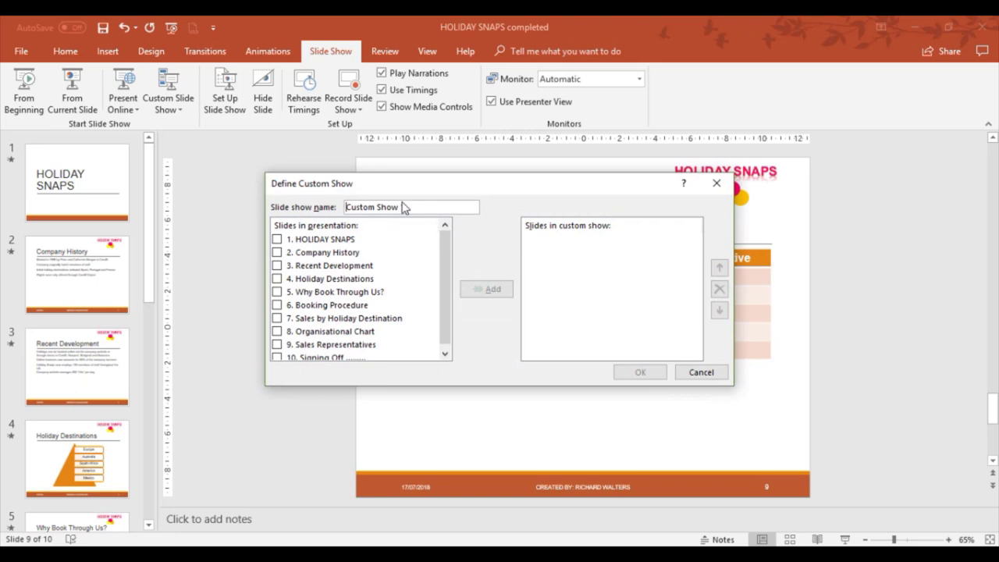
Name the custom show 'Visual Slides' and tick slide 4, Holiday Destinations
{"action": "left_click", "coordinate": [411, 206]}
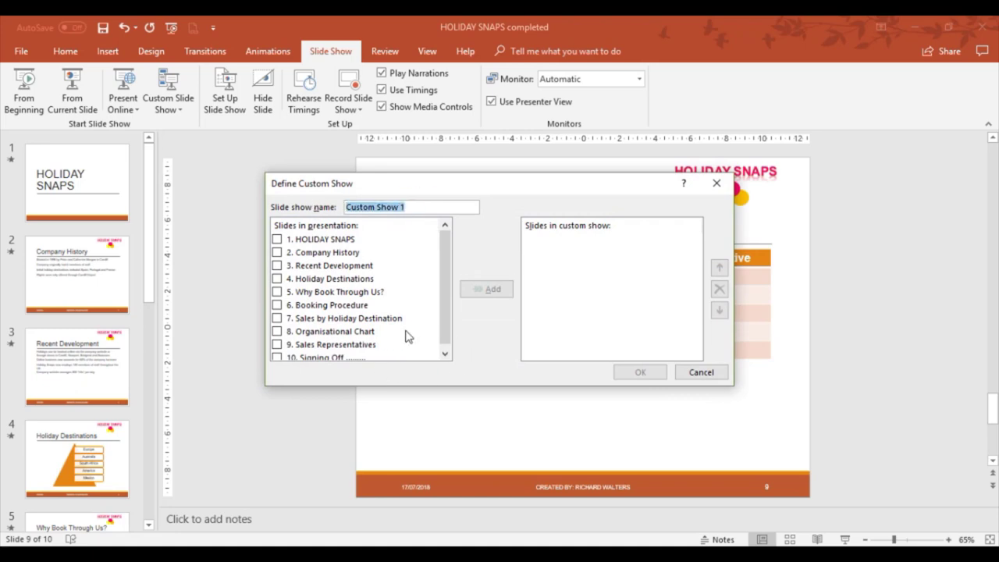
{"action": "type", "text": "Visual S"}
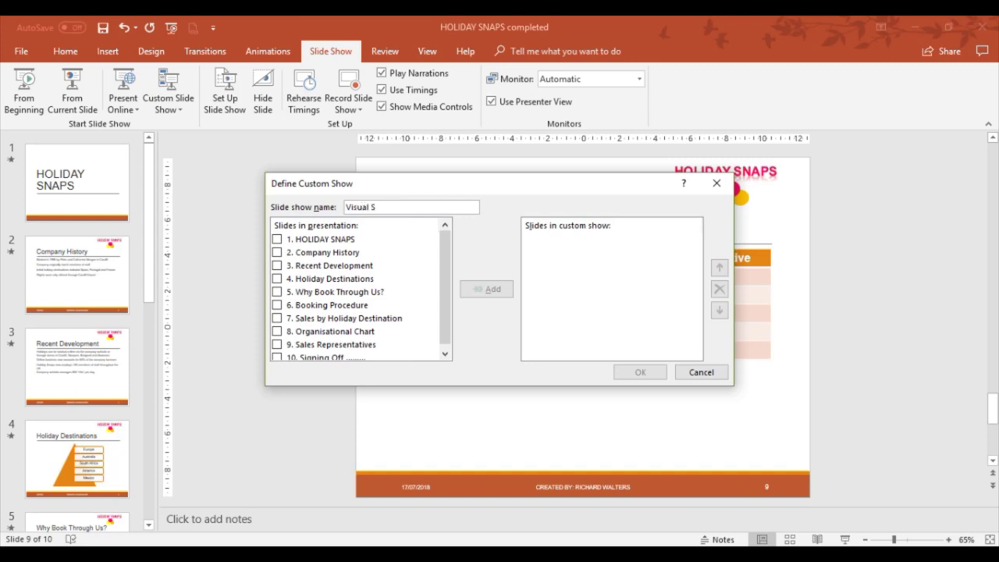
{"action": "type", "text": "ides"}
{"action": "left_click", "coordinate": [278, 281]}
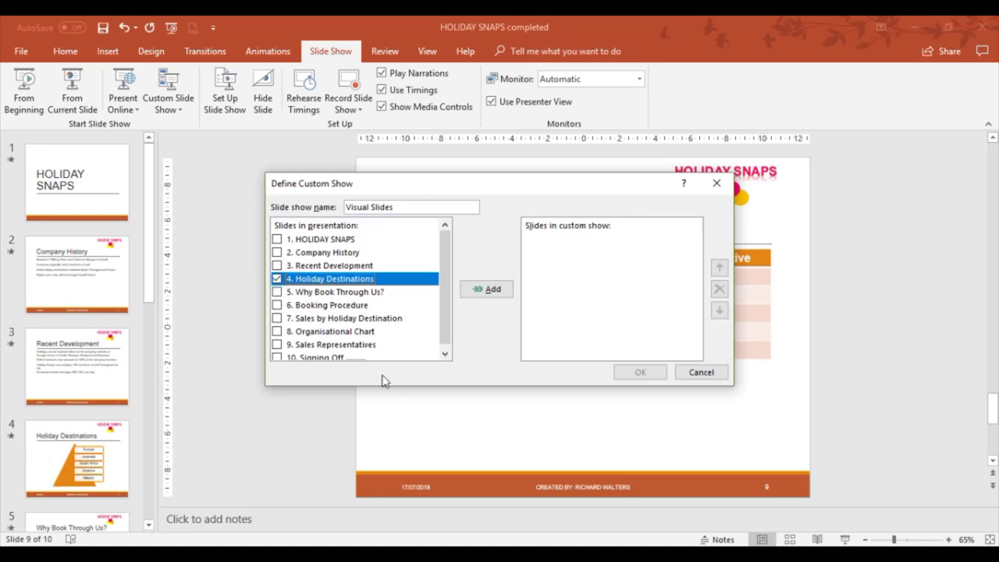
Add Holiday Destinations and Booking Procedure to the Visual Slides show
{"action": "left_click", "coordinate": [490, 291]}
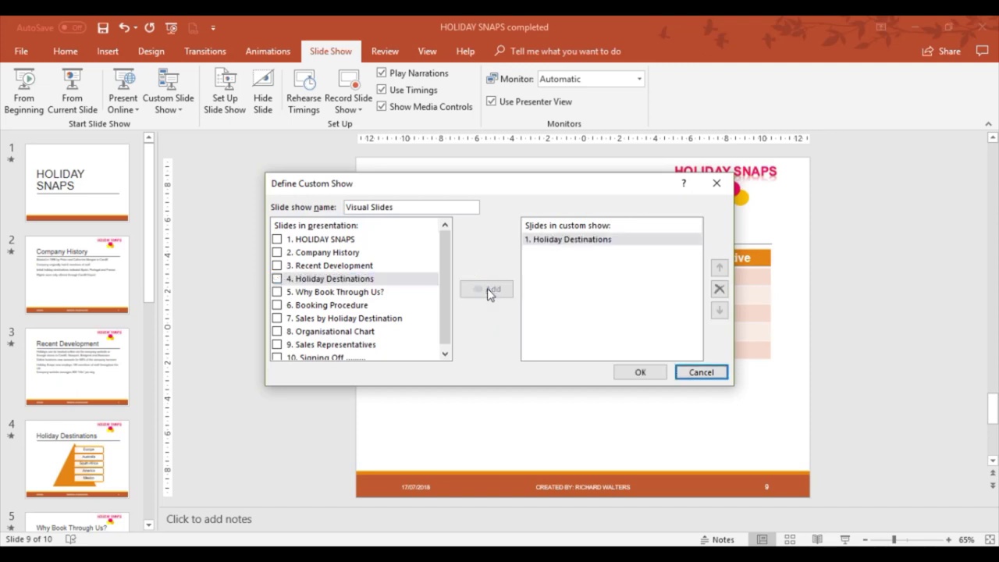
{"action": "left_click", "coordinate": [278, 292]}
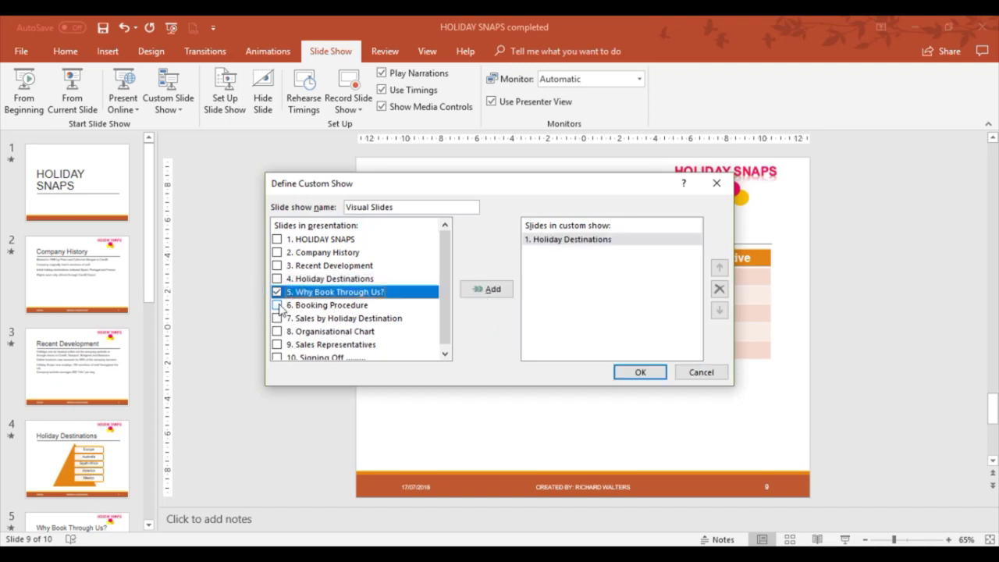
{"action": "left_click", "coordinate": [277, 292]}
{"action": "left_click", "coordinate": [278, 306]}
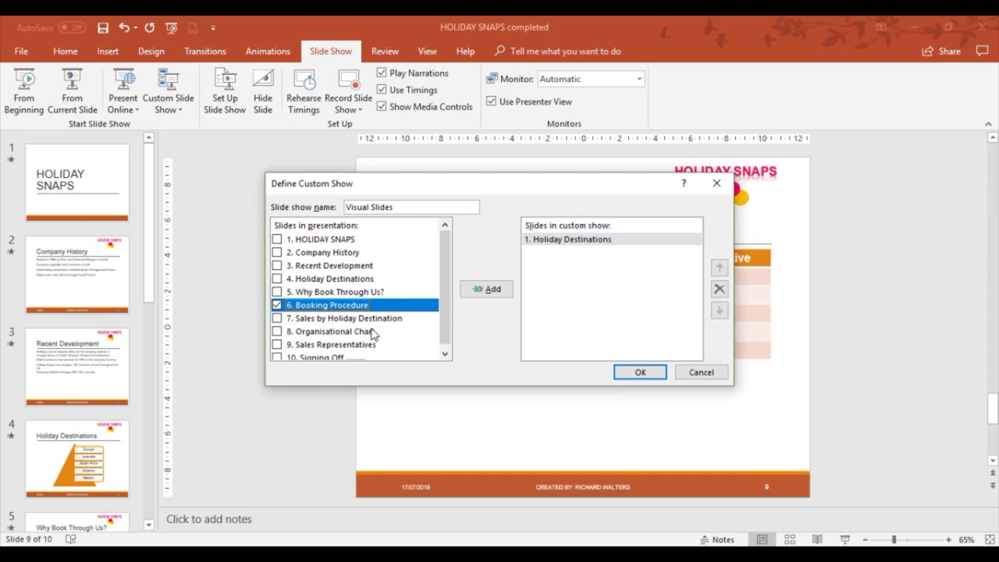
{"action": "left_click", "coordinate": [489, 290]}
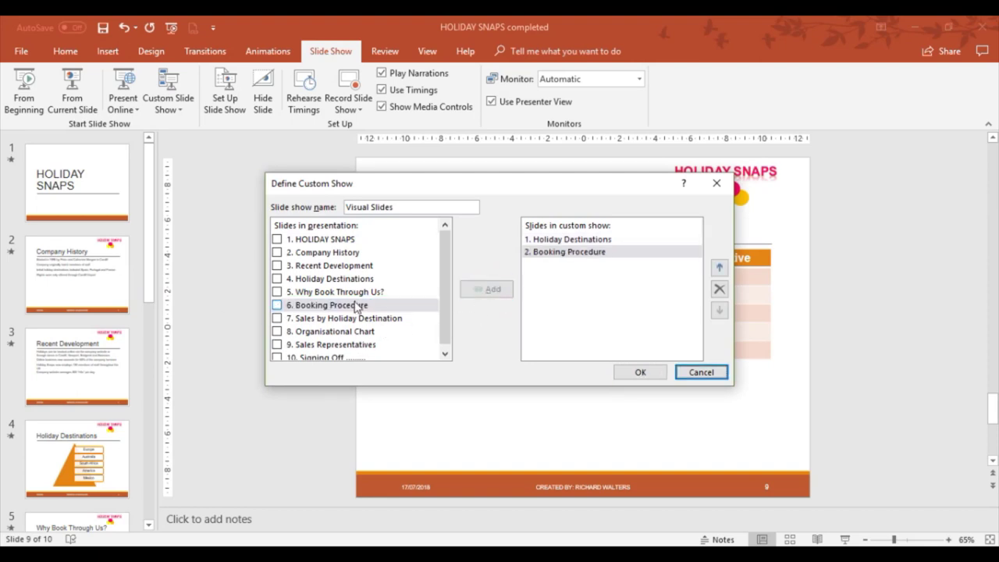
Add Sales by Holiday Destination, Organisational Chart and Sales Representatives to the show
{"action": "left_click", "coordinate": [341, 320]}
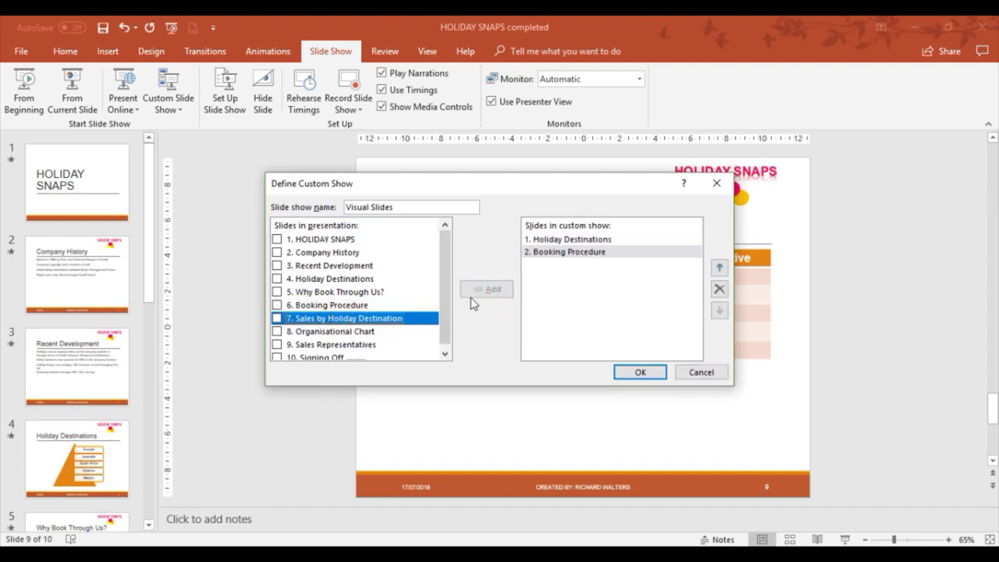
{"action": "left_click", "coordinate": [277, 319]}
{"action": "left_click", "coordinate": [486, 289]}
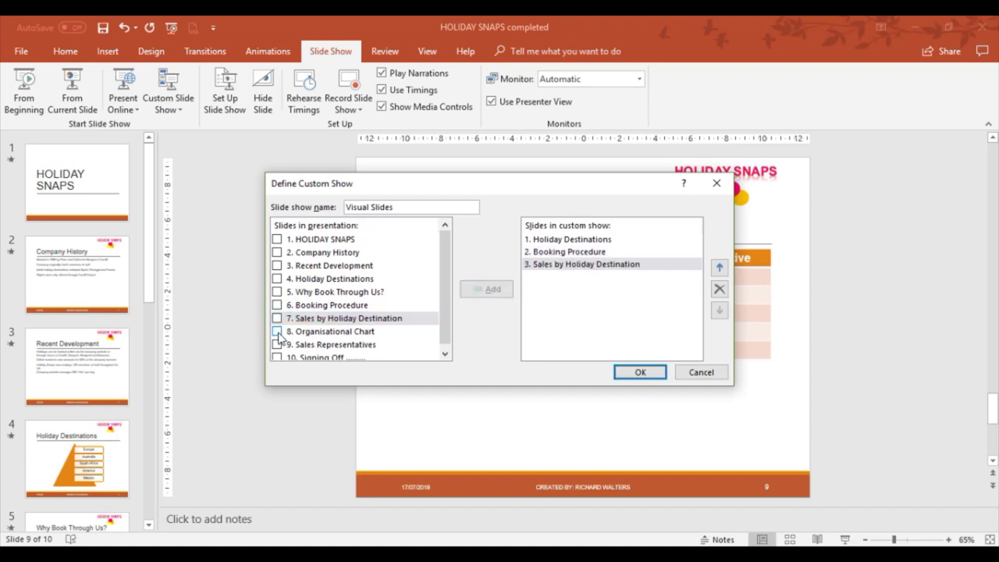
{"action": "left_click", "coordinate": [277, 331]}
{"action": "left_click", "coordinate": [477, 290]}
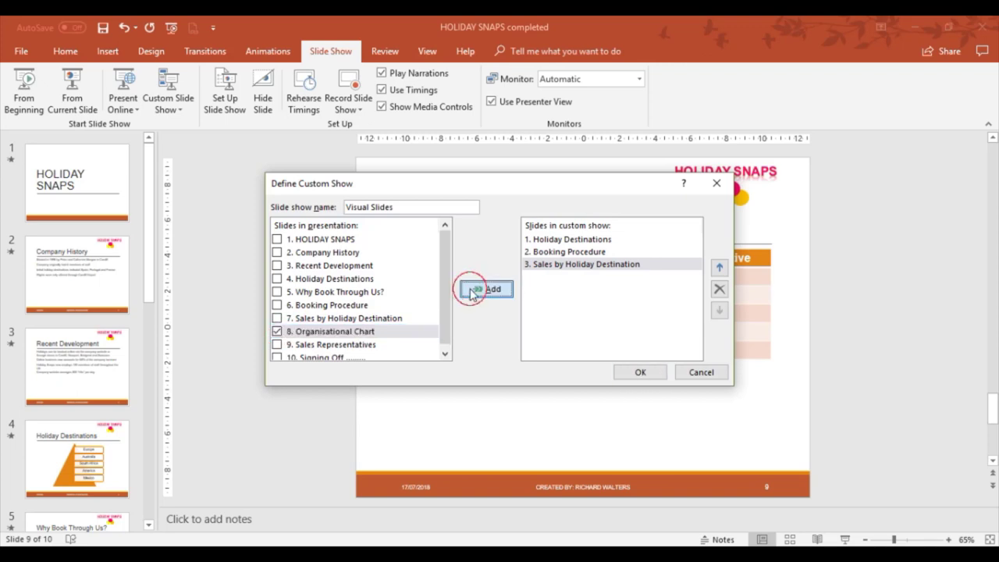
{"action": "left_click", "coordinate": [277, 345]}
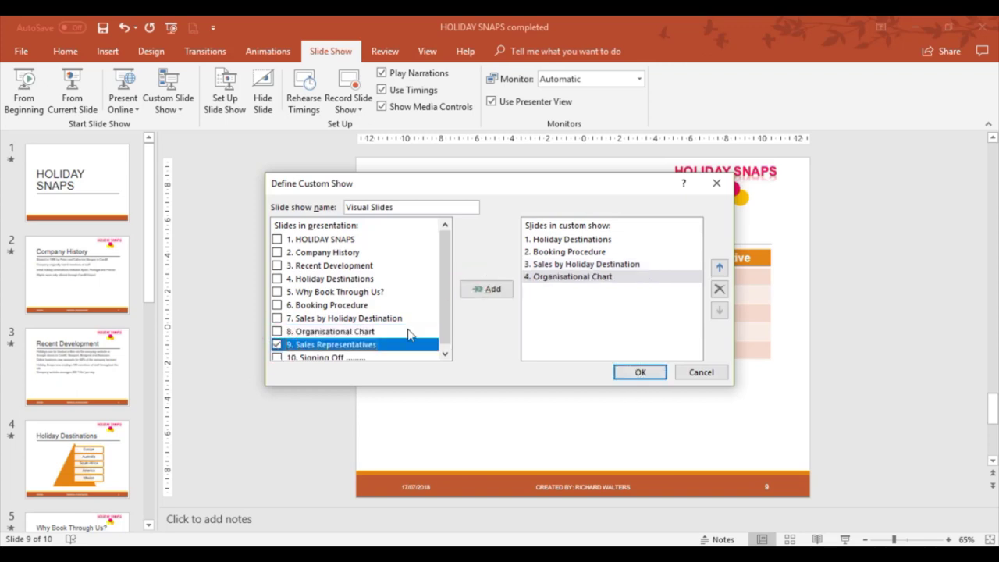
{"action": "left_click", "coordinate": [485, 289]}
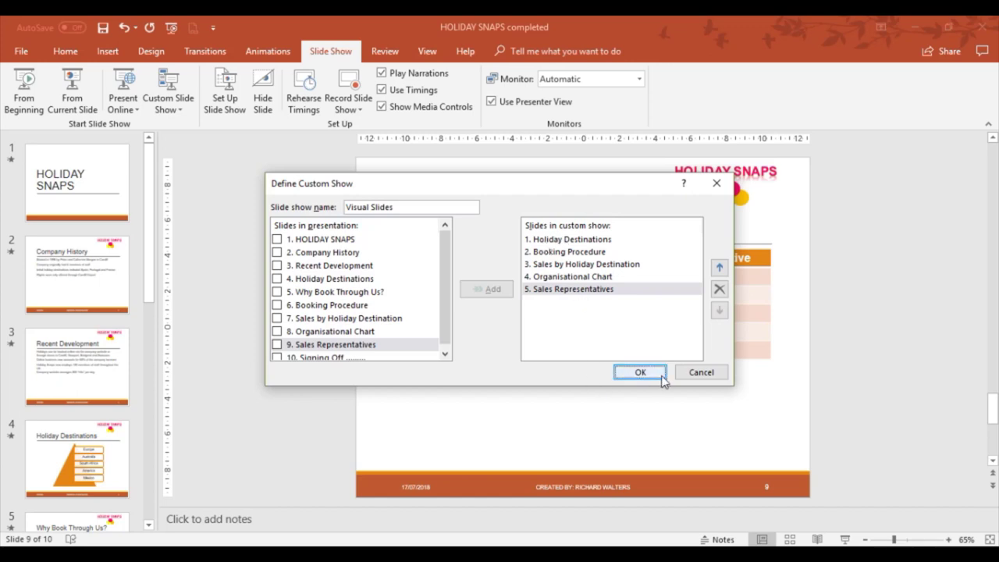
Save the Visual Slides custom show and play it from the Custom Shows list
{"action": "left_click", "coordinate": [642, 373]}
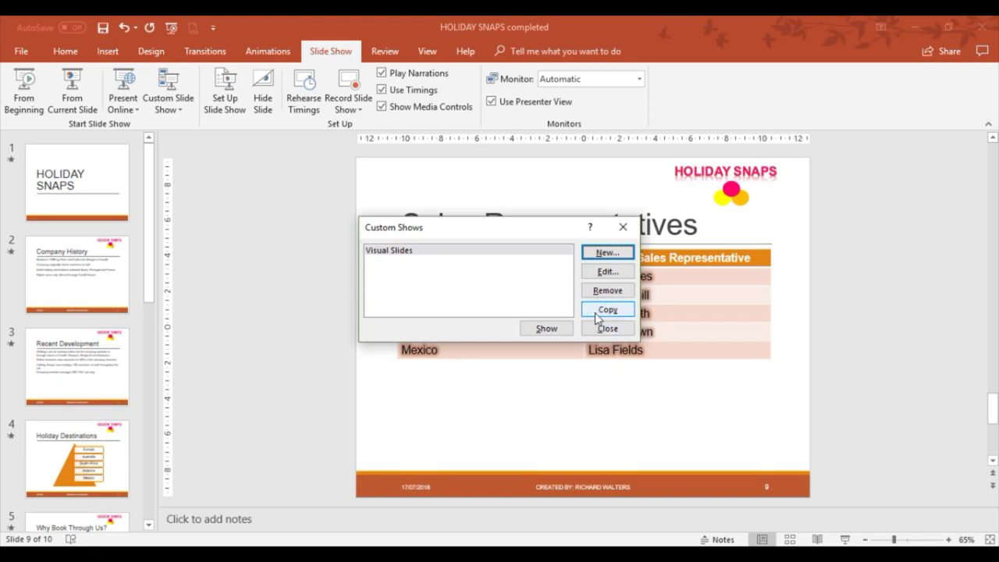
{"action": "left_click", "coordinate": [547, 329]}
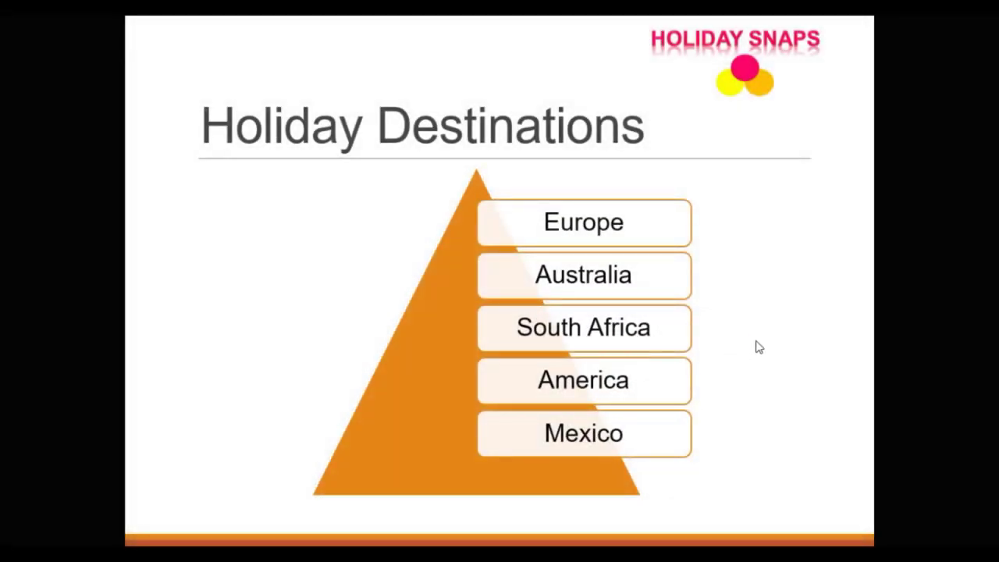
Advance to Sales by Holiday Destination and reveal the Europe, Australia, South Africa, America and Mexico bars
{"action": "left_click", "coordinate": [759, 347]}
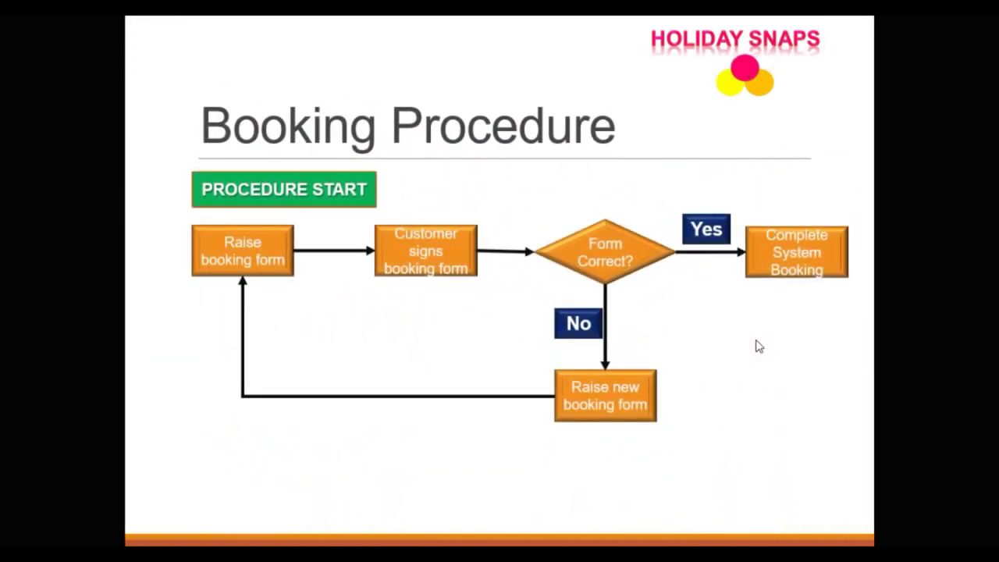
{"action": "left_click", "coordinate": [759, 347]}
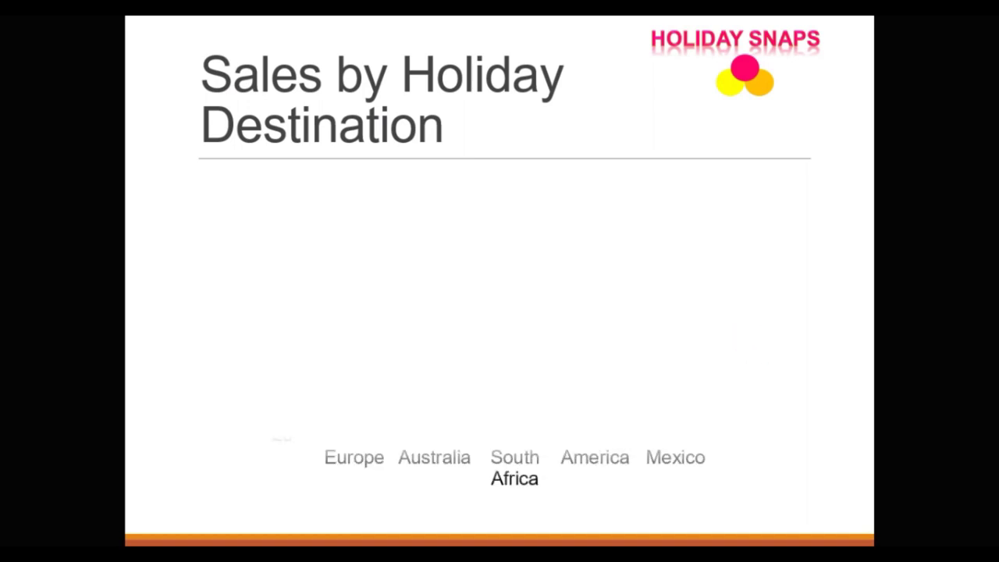
{"action": "left_click", "coordinate": [754, 347]}
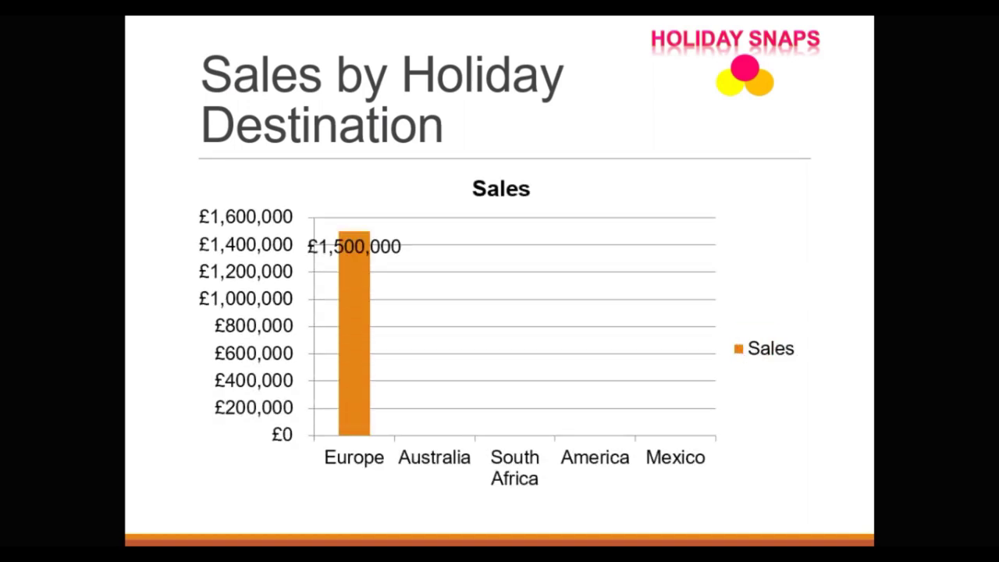
{"action": "left_click", "coordinate": [754, 347]}
{"action": "left_click", "coordinate": [754, 344]}
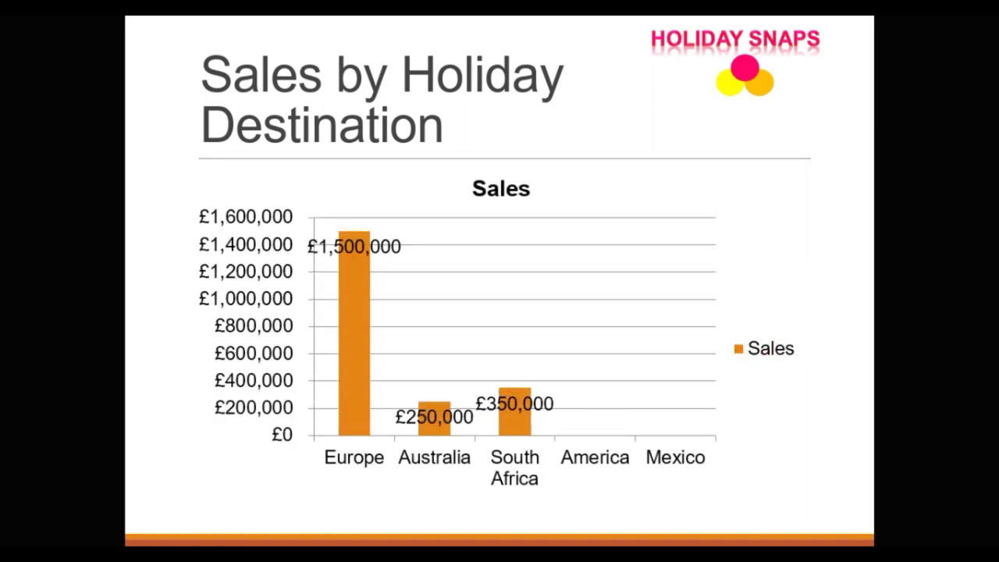
{"action": "left_click", "coordinate": [755, 344]}
{"action": "left_click", "coordinate": [757, 341]}
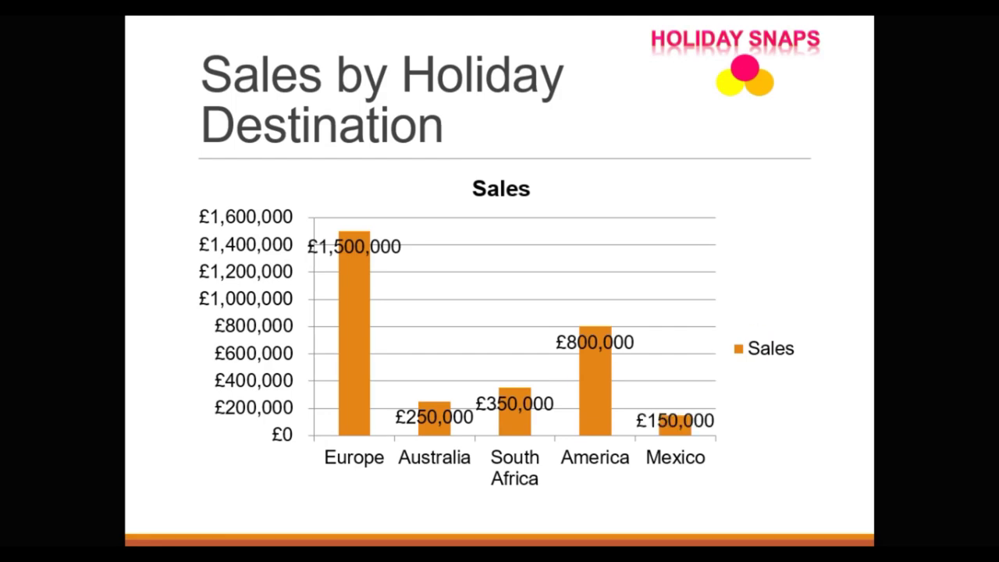
Advance through Organisational Chart and Sales Representatives, then exit the show
{"action": "left_click", "coordinate": [754, 339]}
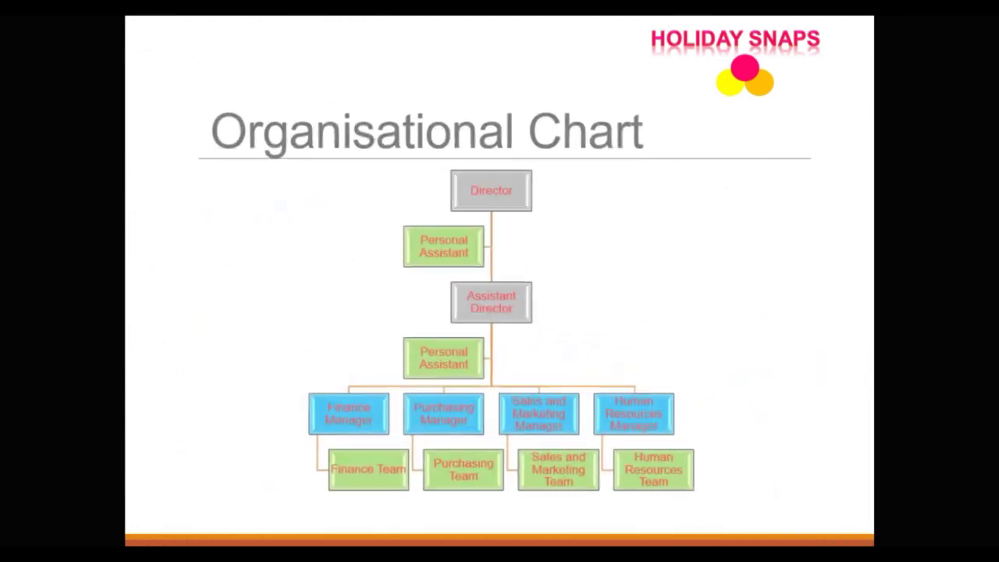
{"action": "left_click", "coordinate": [756, 340]}
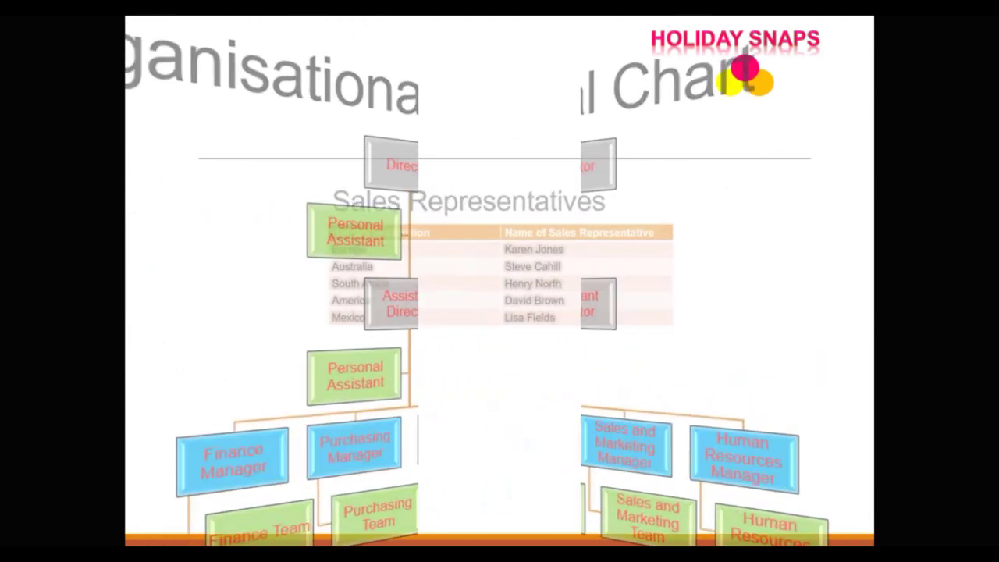
{"action": "left_click", "coordinate": [756, 340]}
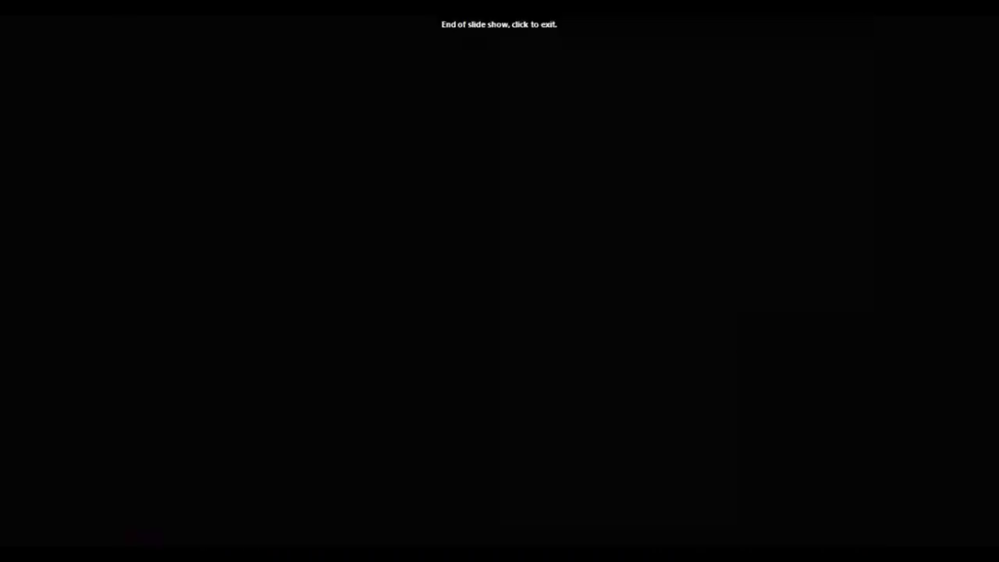
{"action": "left_click", "coordinate": [715, 314]}
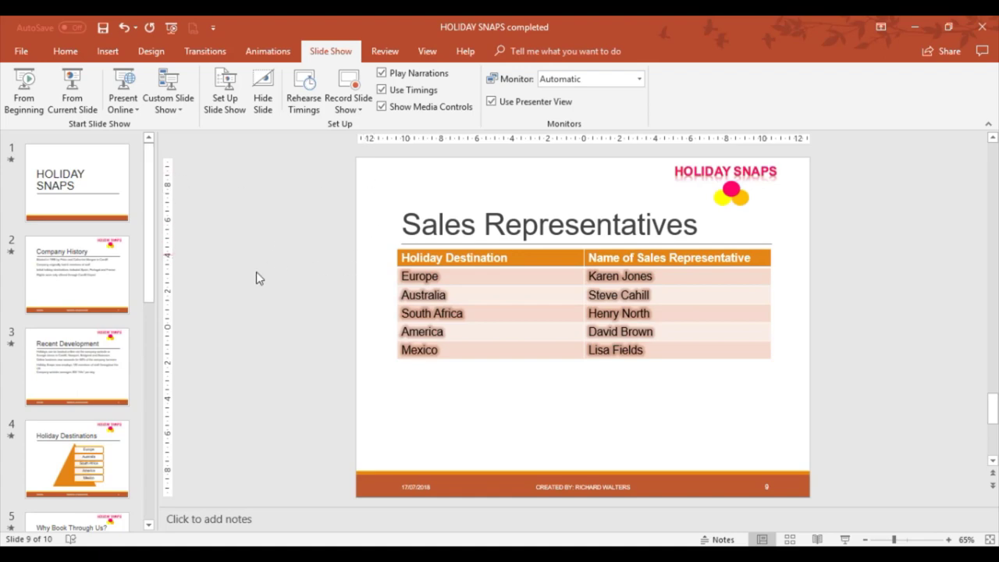
Play the presentation from the beginning, advance to Company History, then end the show
{"action": "left_click", "coordinate": [23, 92]}
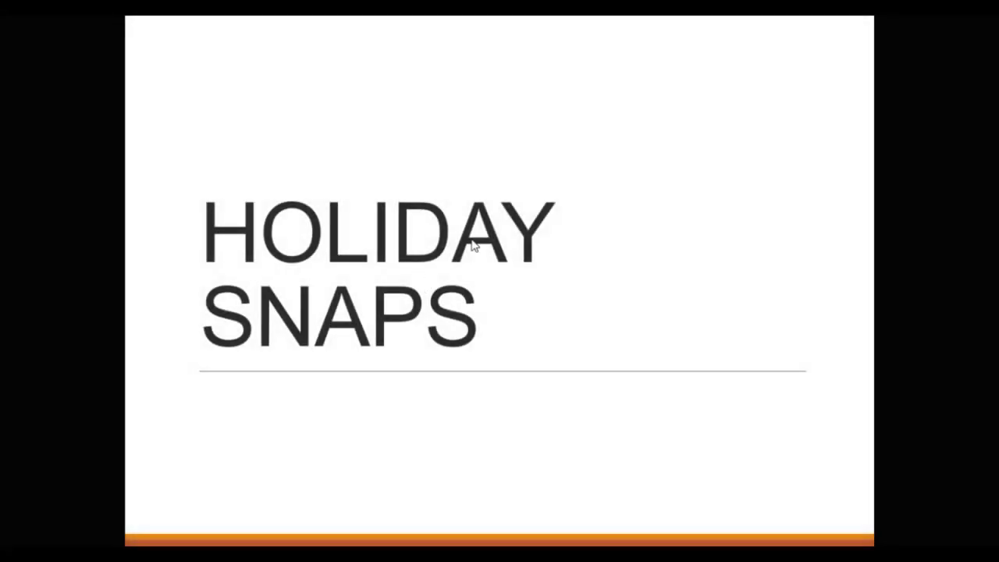
{"action": "left_click", "coordinate": [543, 299]}
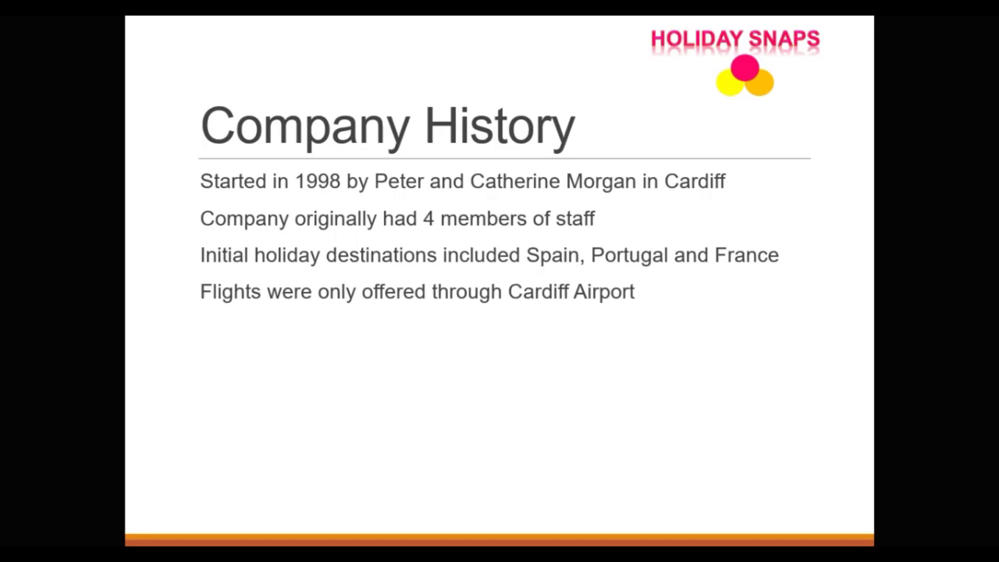
{"action": "key", "text": "Escape"}
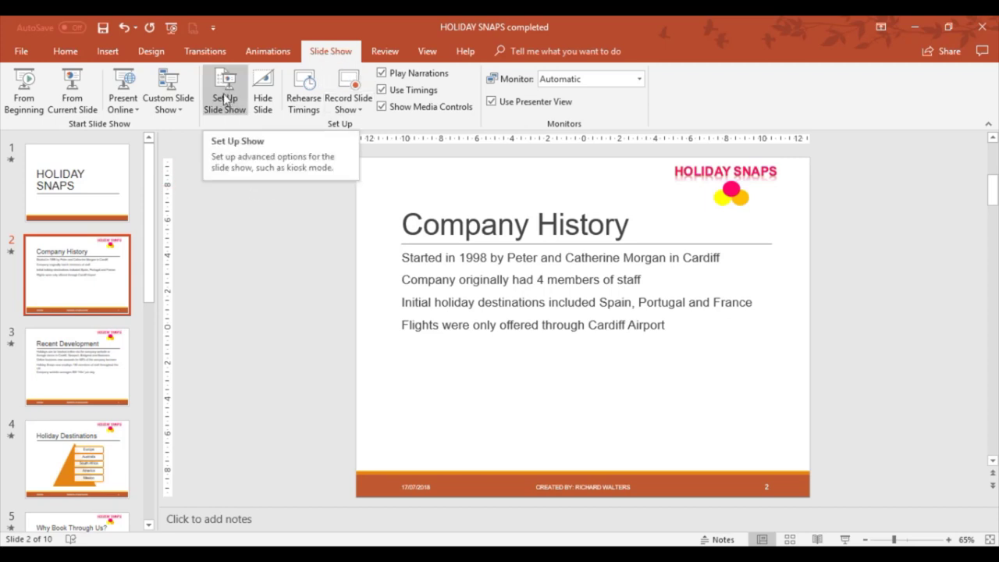
In Set Up Show, choose Custom show 'Visual Slides' as the slides to present
{"action": "left_click", "coordinate": [239, 116]}
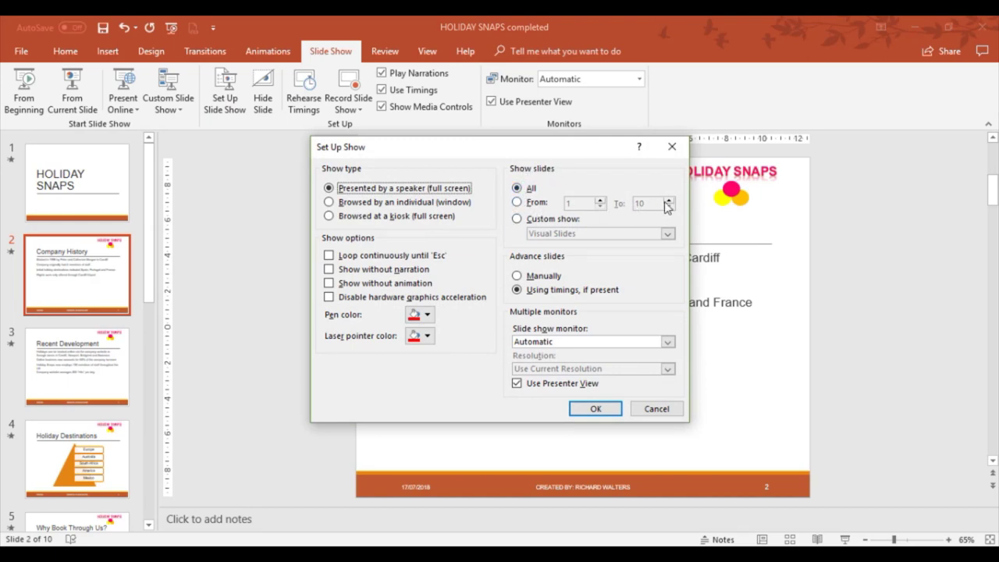
{"action": "left_click", "coordinate": [517, 219]}
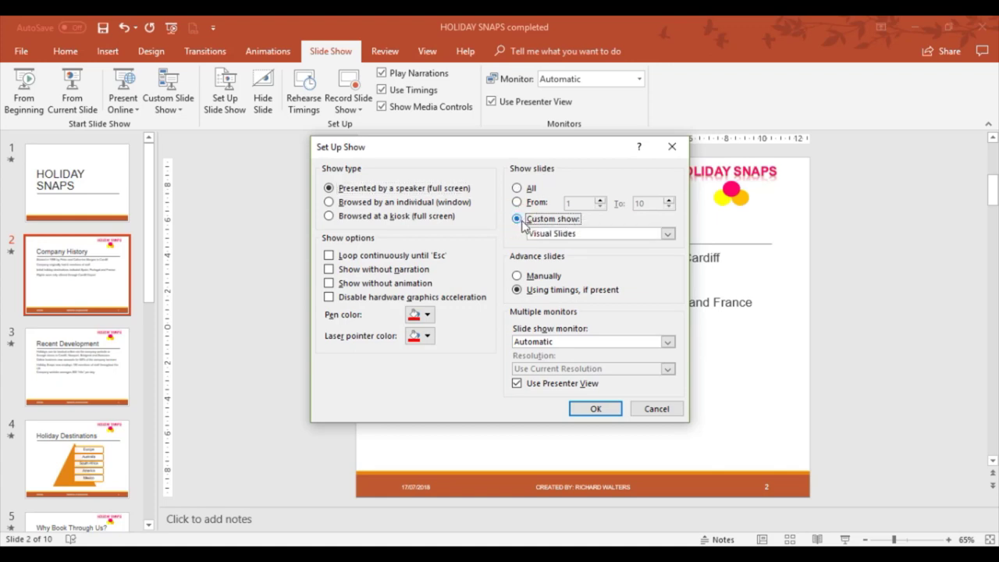
{"action": "left_click", "coordinate": [666, 235]}
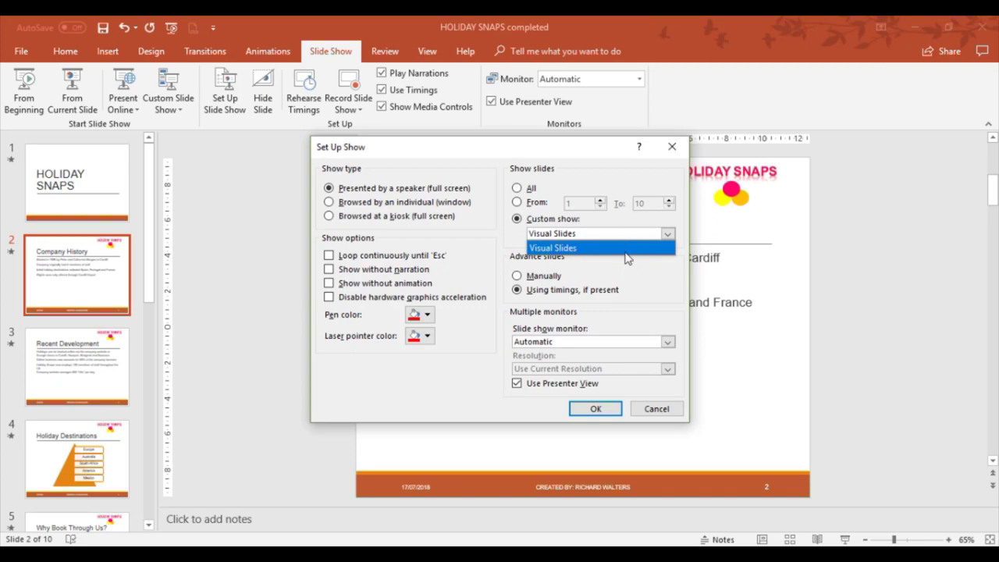
{"action": "left_click", "coordinate": [561, 250]}
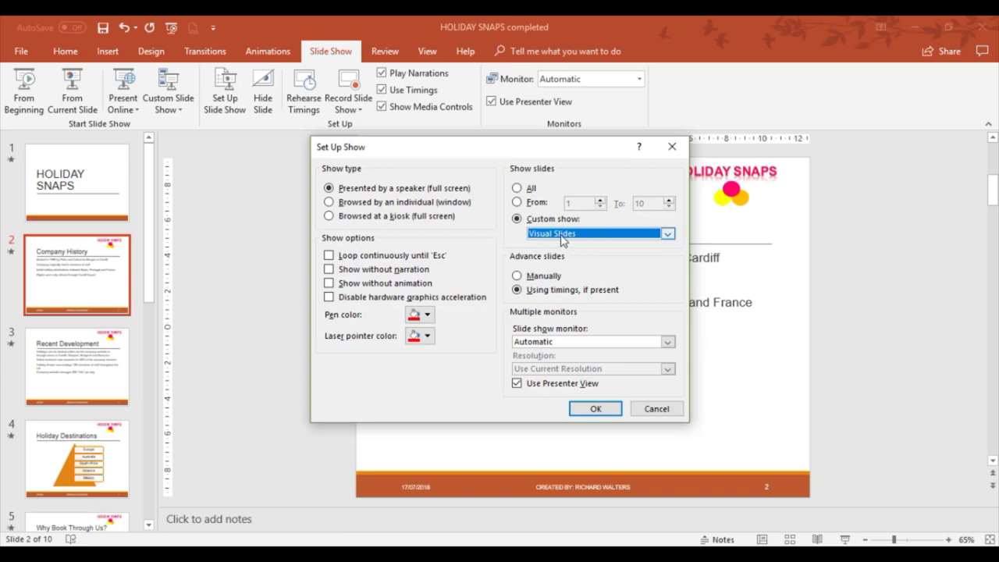
{"action": "left_click", "coordinate": [596, 409]}
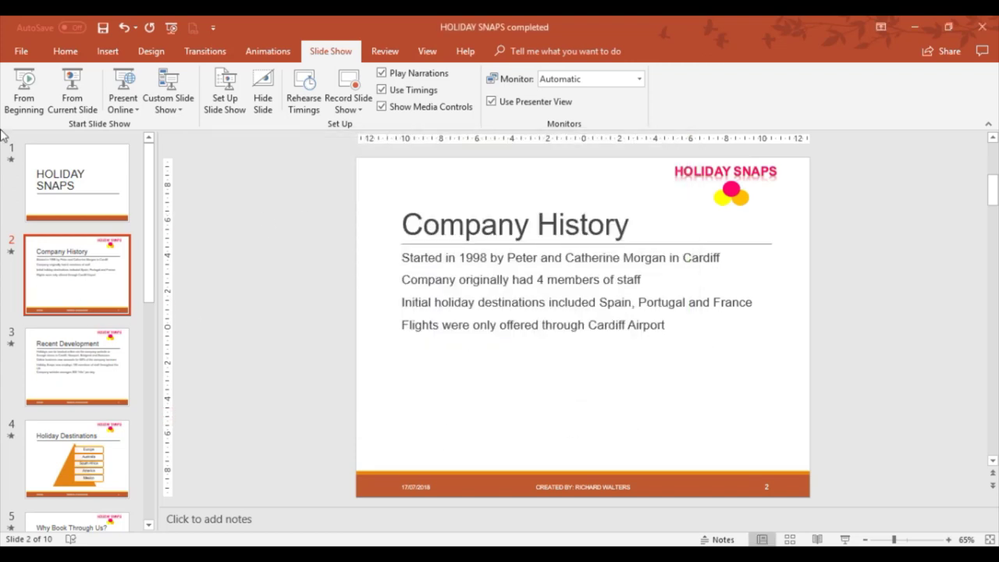
{"action": "left_click", "coordinate": [24, 87]}
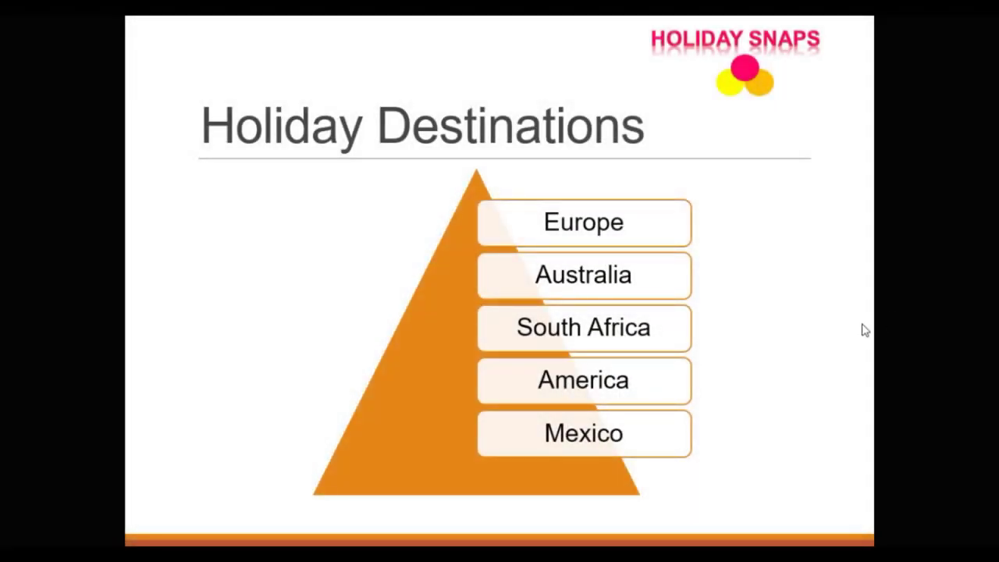
{"action": "left_click", "coordinate": [816, 343]}
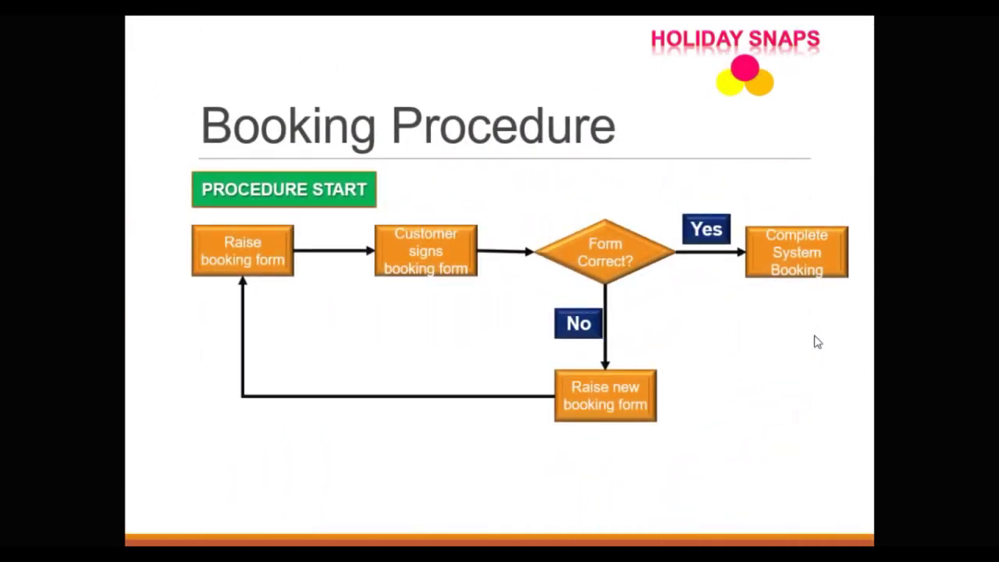
{"action": "left_click", "coordinate": [816, 342]}
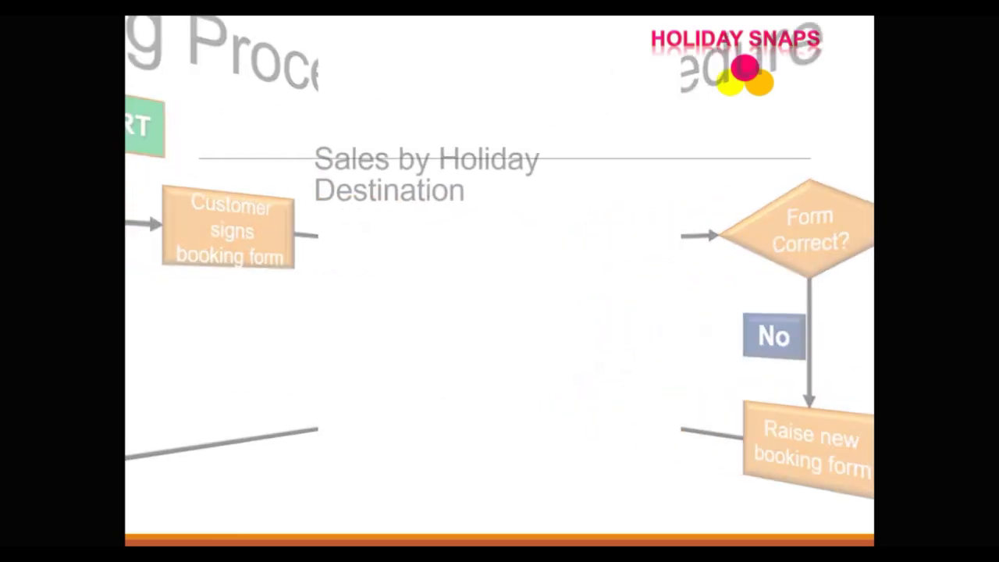
{"action": "left_click", "coordinate": [814, 335]}
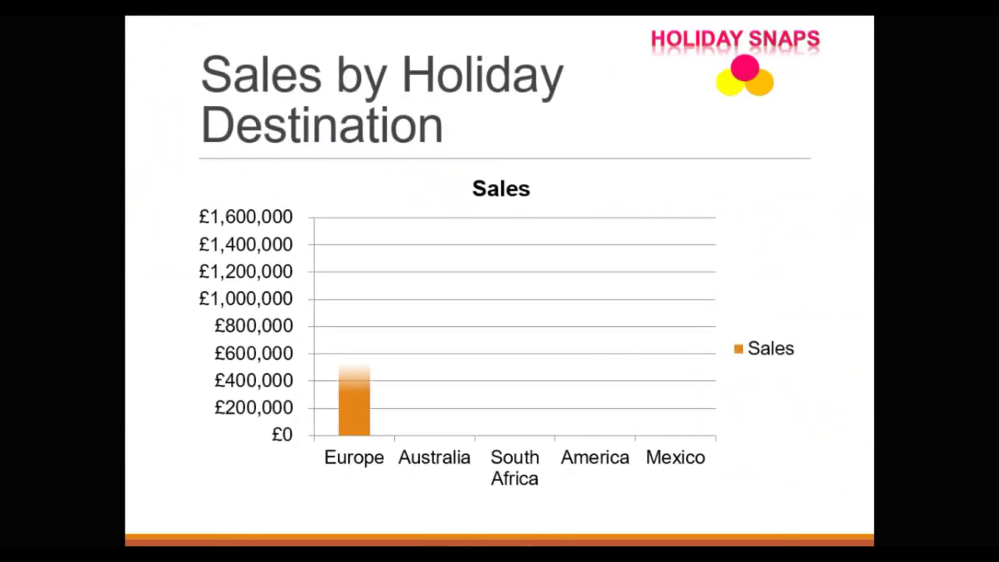
{"action": "left_click", "coordinate": [814, 335]}
{"action": "left_click", "coordinate": [814, 335]}
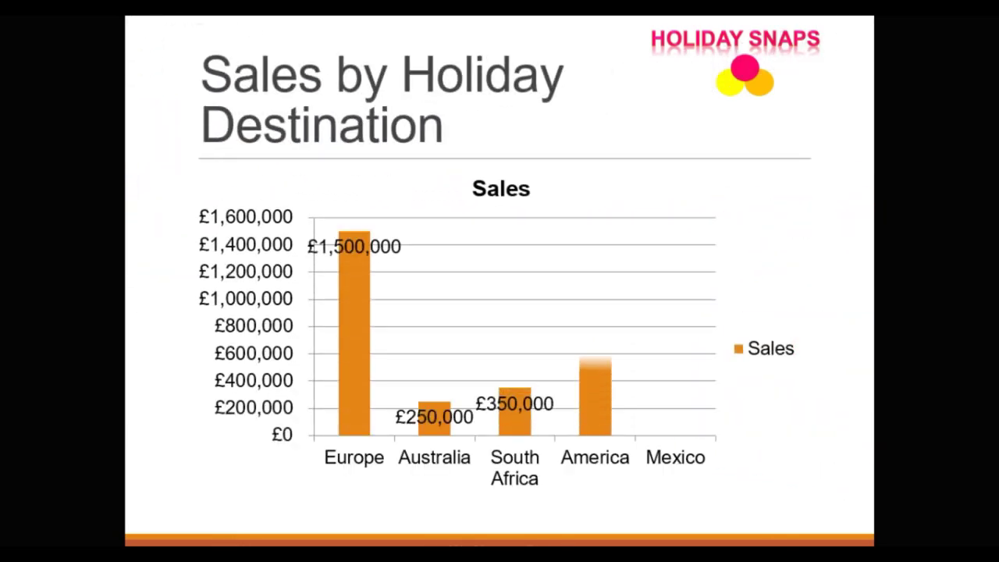
{"action": "left_click", "coordinate": [815, 335]}
{"action": "left_click", "coordinate": [815, 335]}
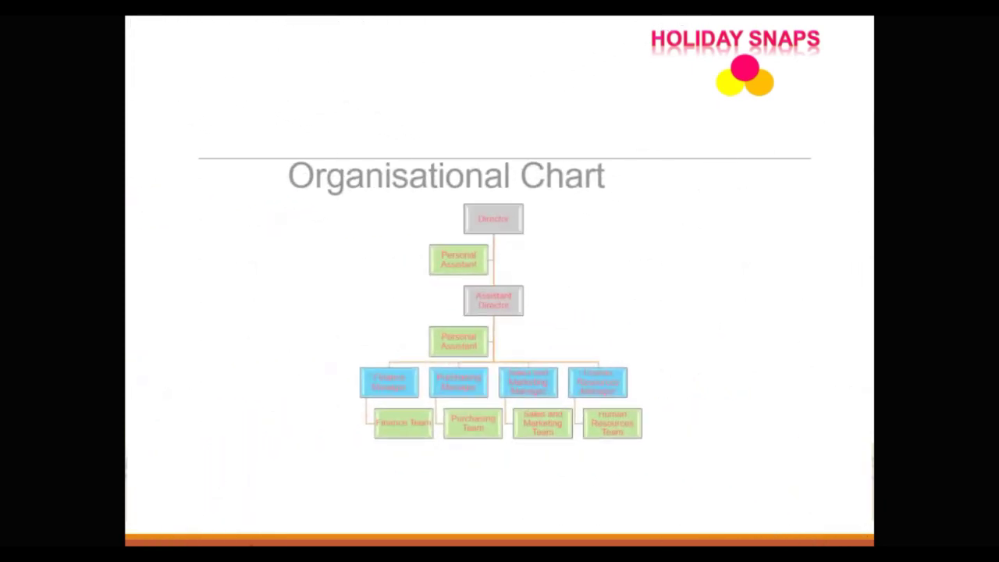
{"action": "key", "text": "space"}
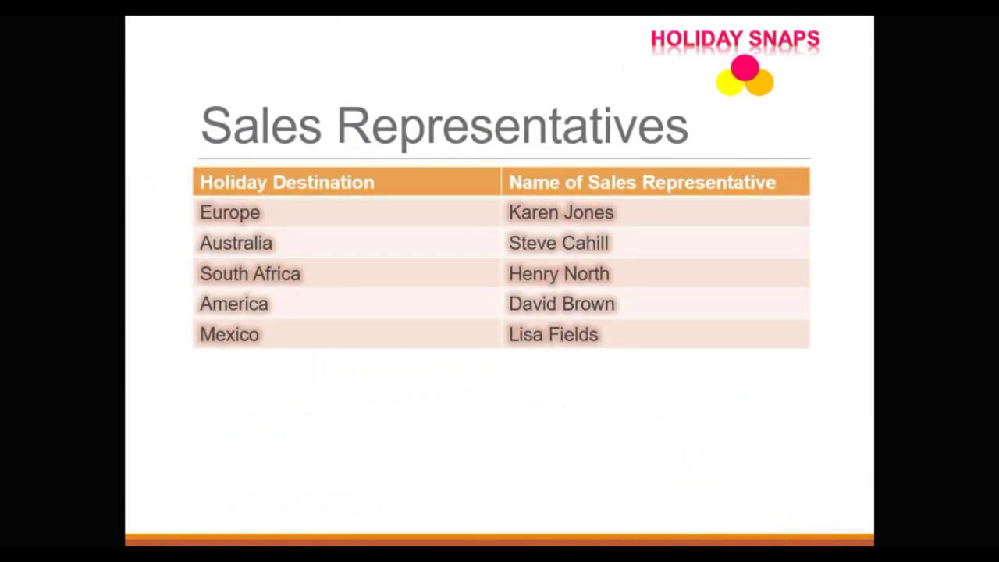
{"action": "left_click", "coordinate": [814, 335]}
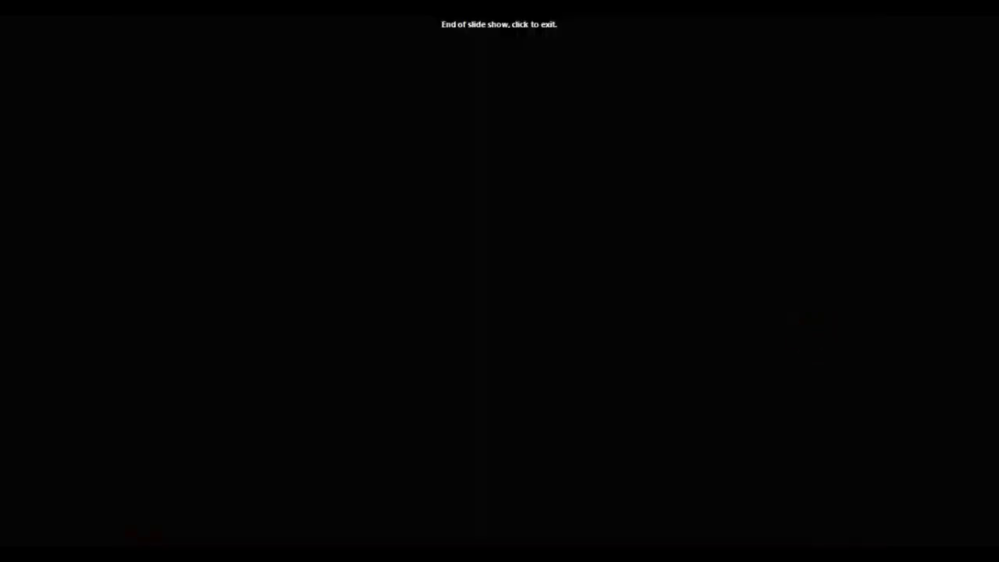
{"action": "left_click", "coordinate": [814, 338]}
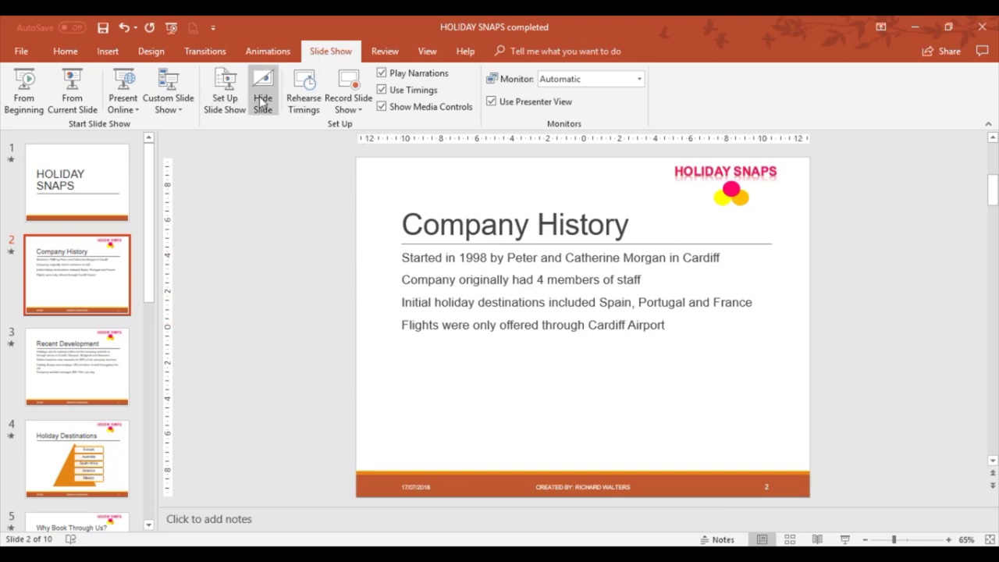
Switch Set Up Show's Show slides option back to All
{"action": "left_click", "coordinate": [227, 87]}
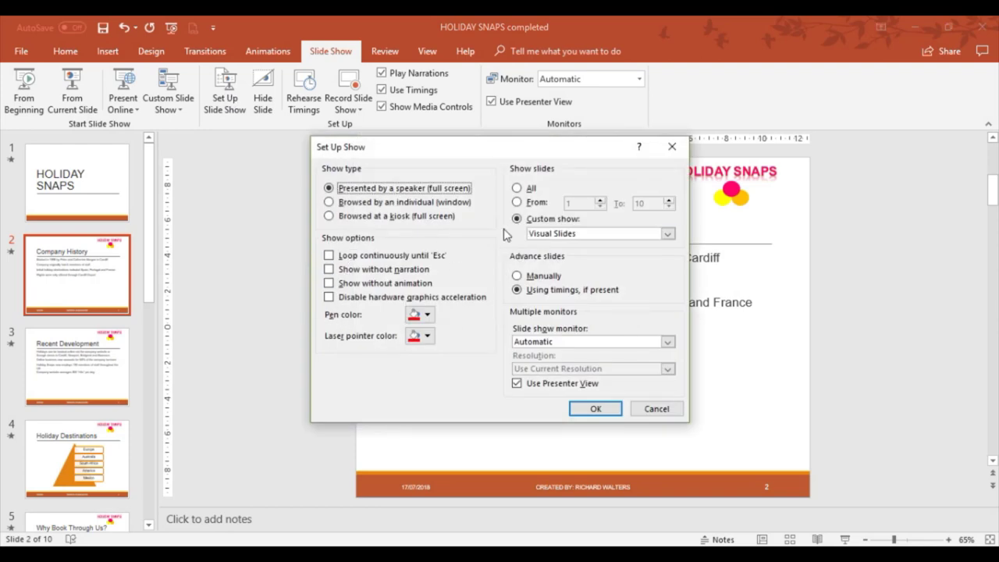
{"action": "left_click", "coordinate": [516, 190]}
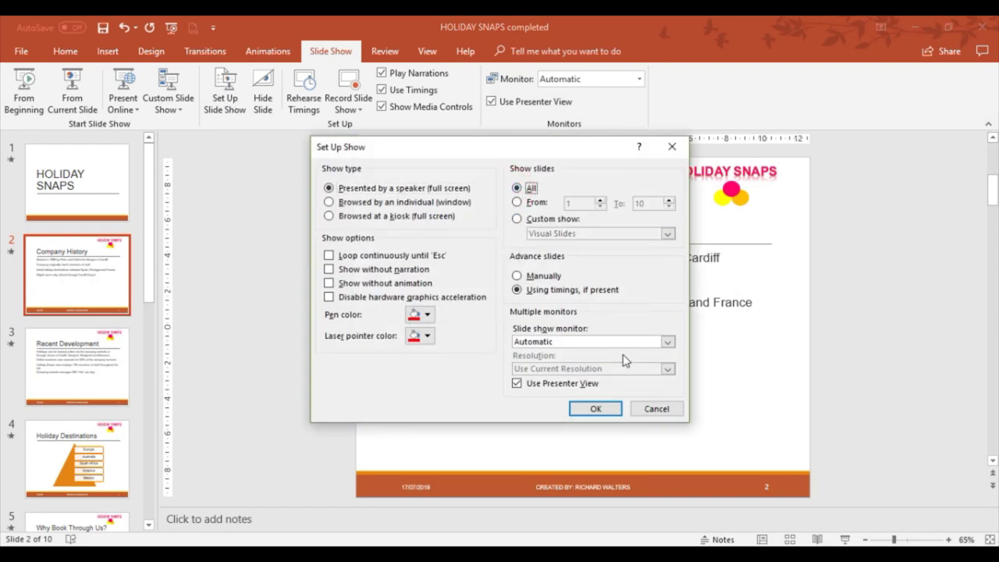
{"action": "left_click", "coordinate": [597, 410]}
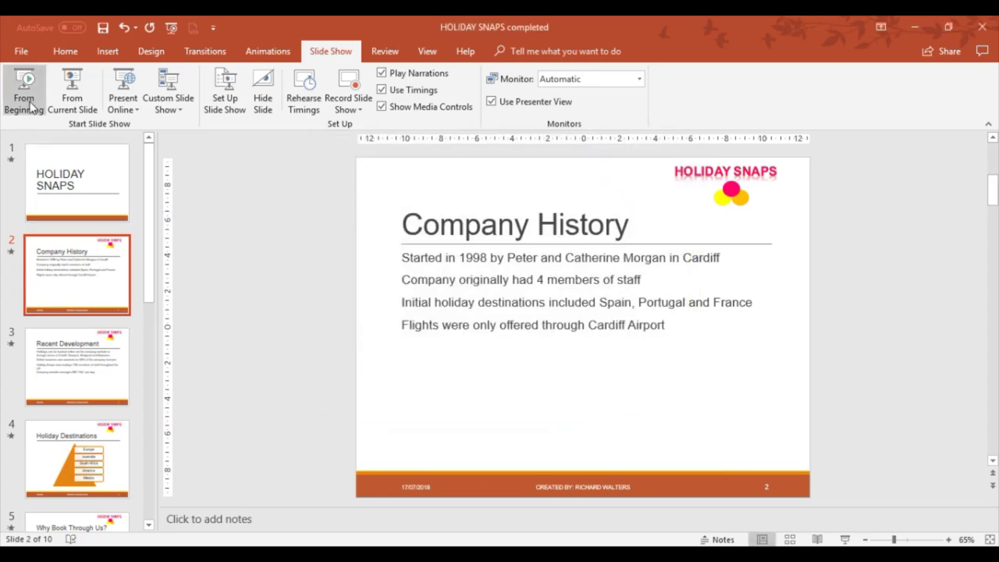
Play from the beginning through Company History to Holiday Destinations, then end the show
{"action": "left_click", "coordinate": [6, 95]}
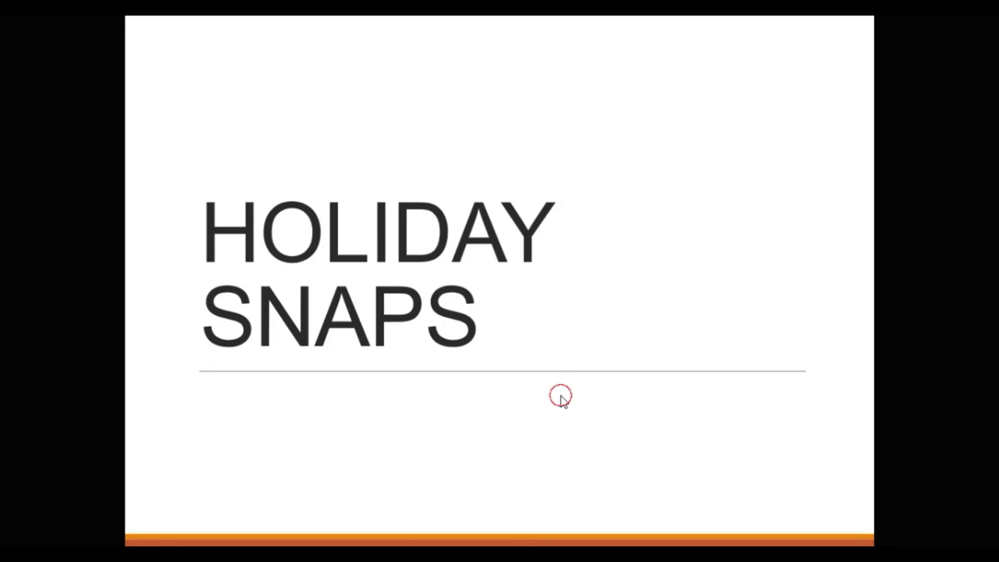
{"action": "left_click", "coordinate": [560, 397]}
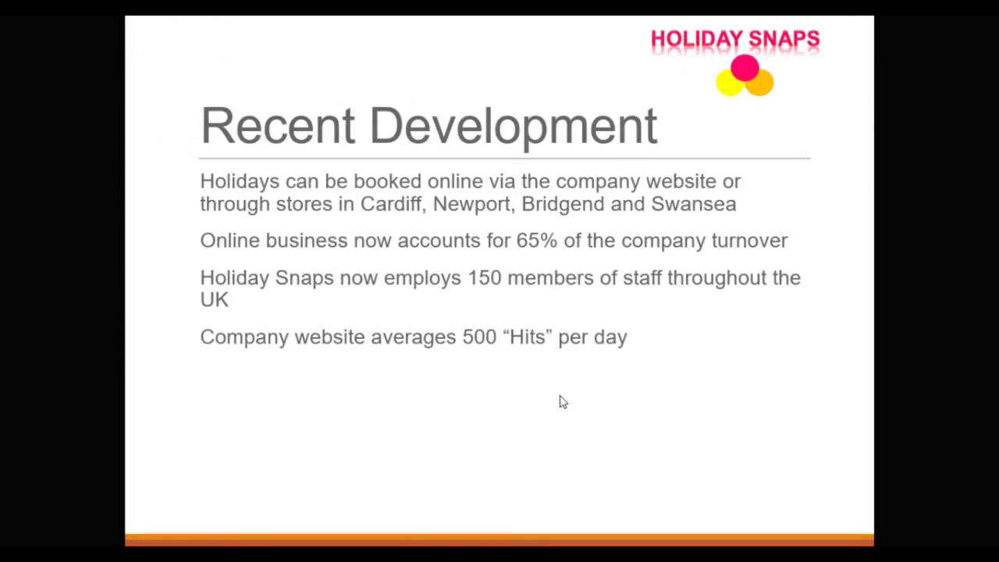
{"action": "left_click", "coordinate": [560, 398]}
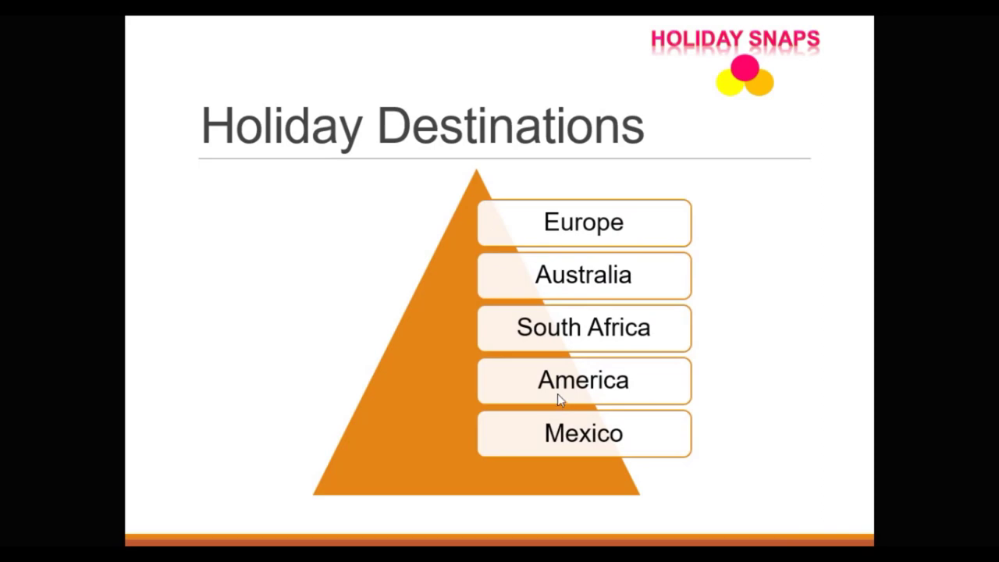
{"action": "key", "text": "Escape"}
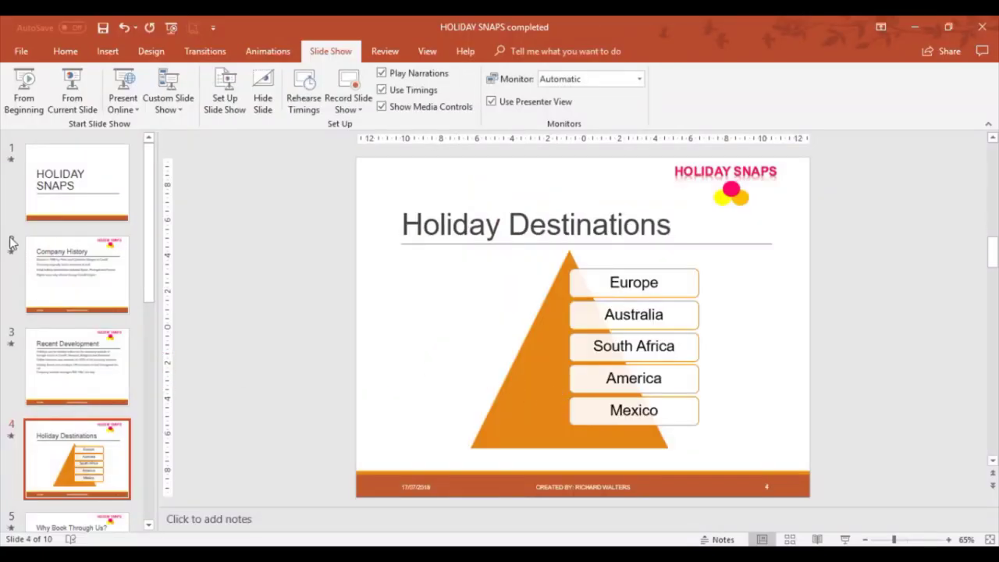
Return to slide 1, the HOLIDAY SNAPS title slide
{"action": "left_click", "coordinate": [51, 170]}
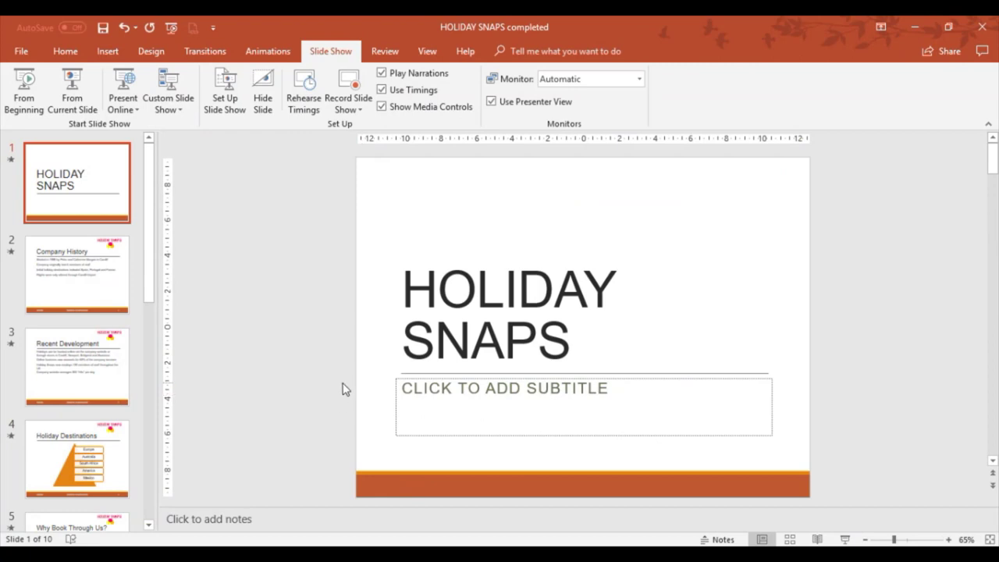